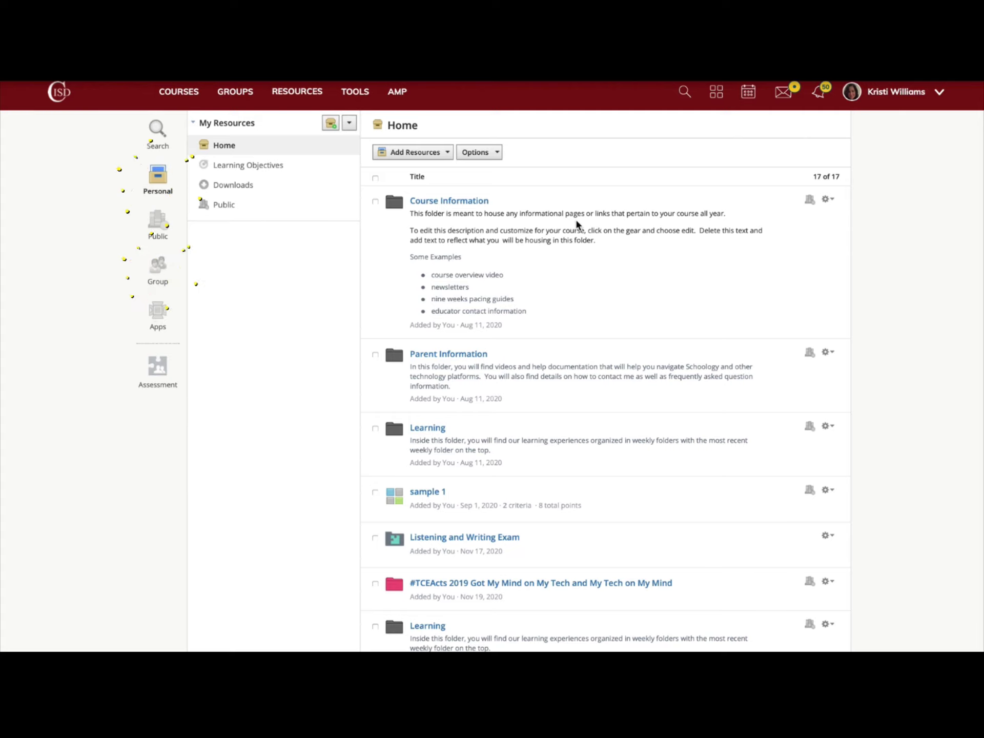
On the Resources Home page, show the Add Resources list of resource types.
click(414, 152)
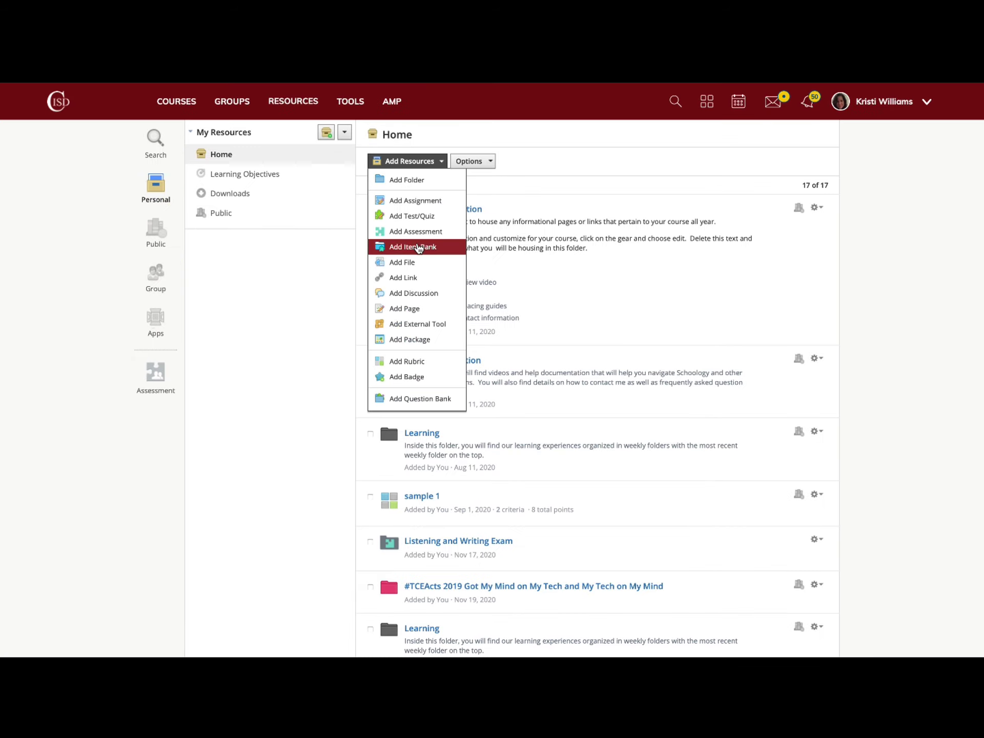
Create item bank 'Sample Bank' described as listing standards, question types, and entry/exit, formative or summative use.
click(418, 247)
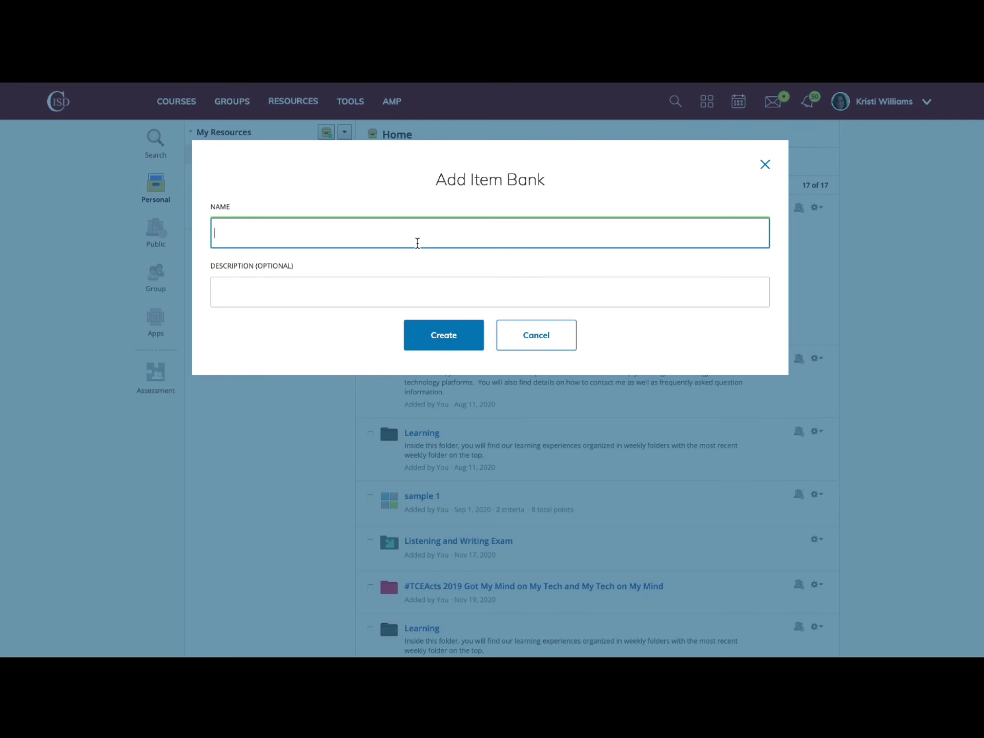
text(Sample Bank)
click(365, 295)
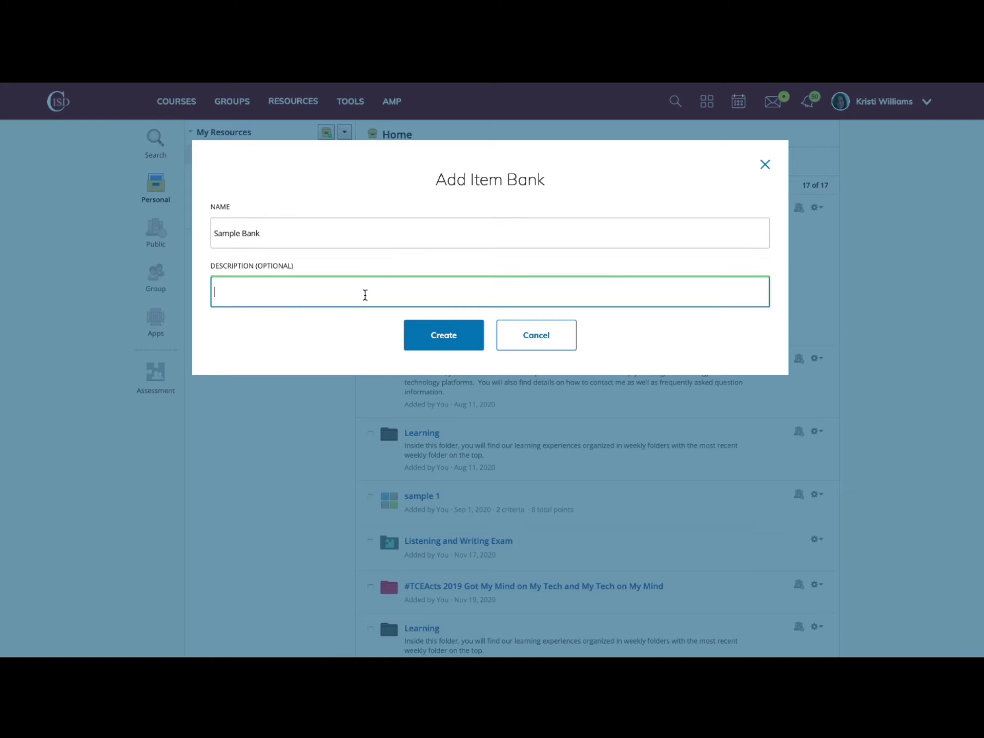
text(Can list standards, type of question (modality), use such as warm)
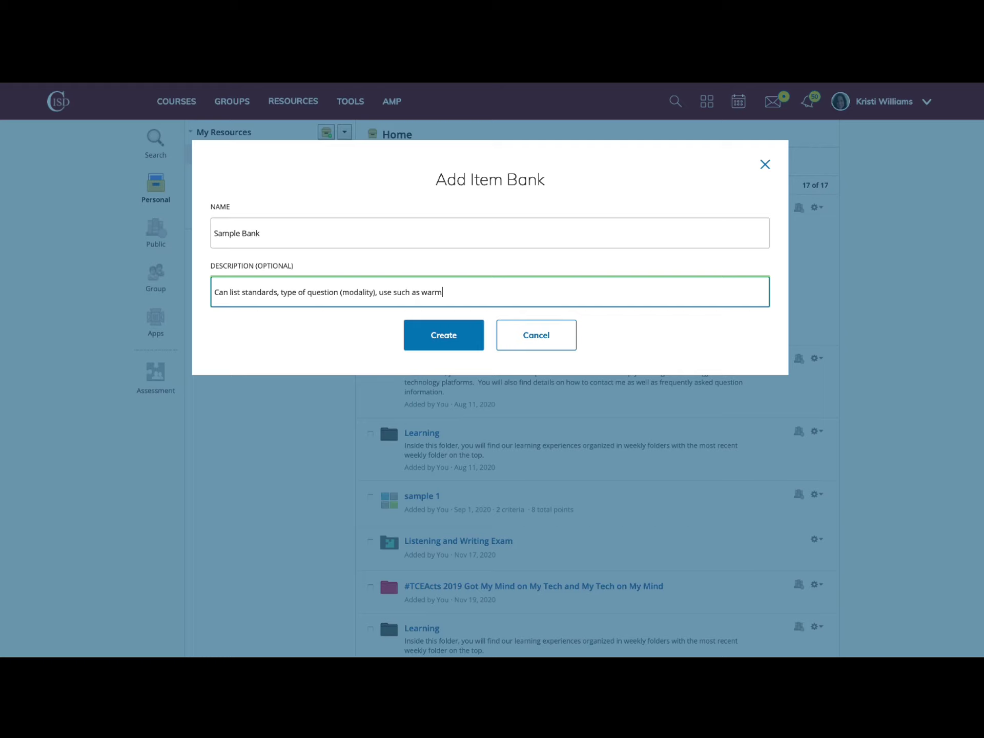
key(BackSpace)
key(BackSpace)
key(BackSpace)
key(BackSpace)
text(entry/exit tickets vs. formative assessment vs. su)
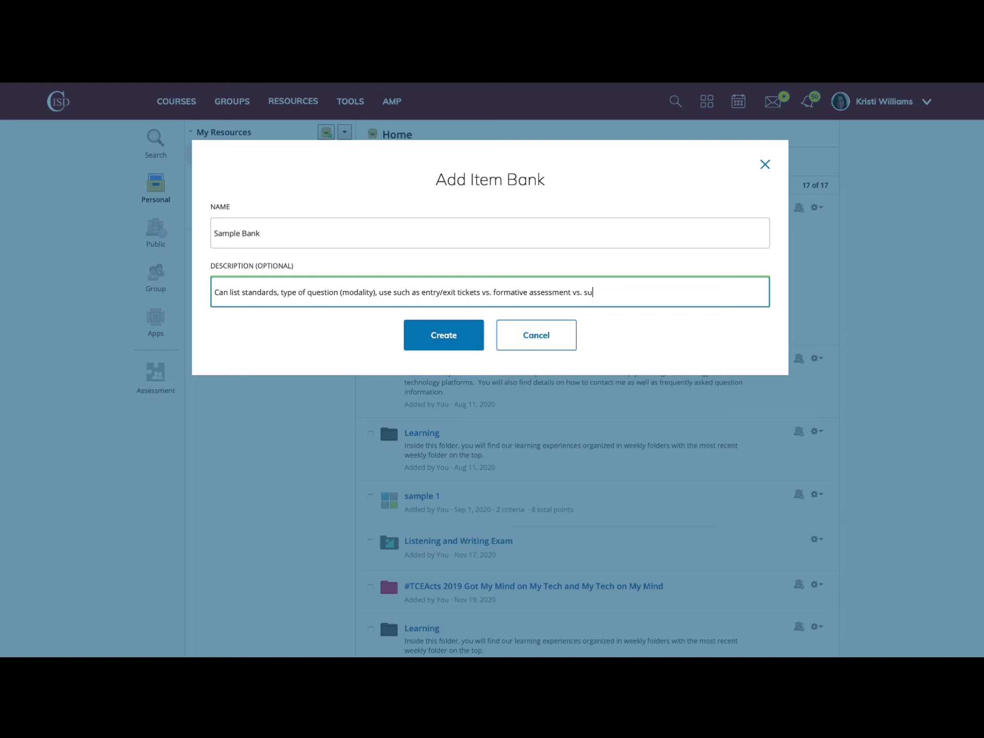
text(mmative assessment)
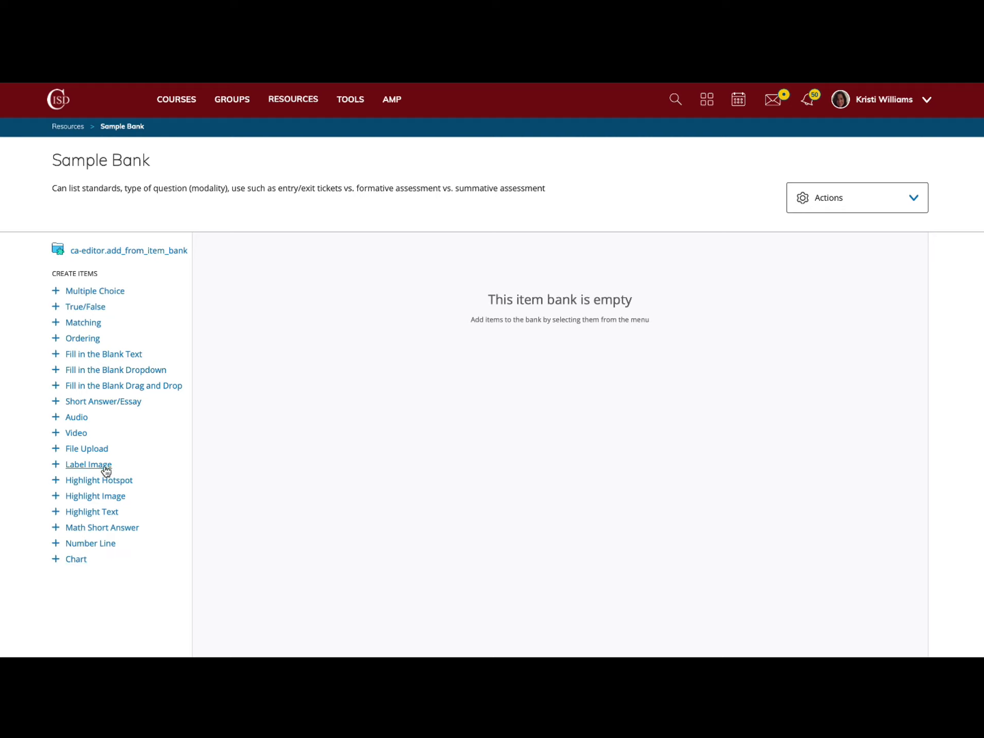
Add a Label Image question with instructions 'provide instructions which can include media'.
click(88, 464)
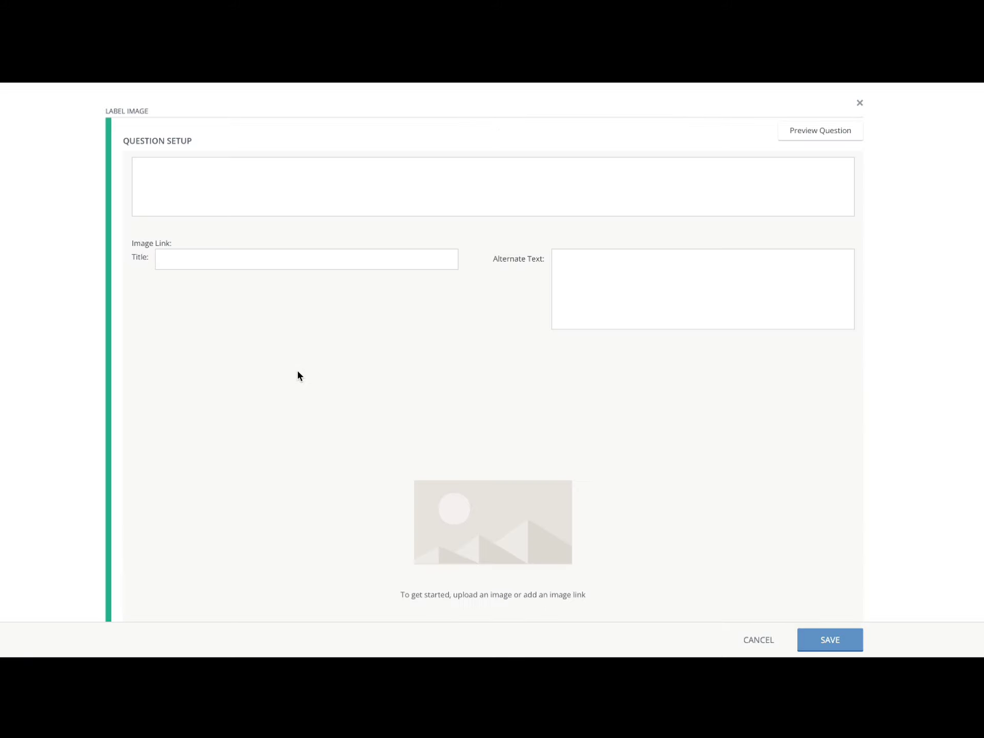
click(234, 206)
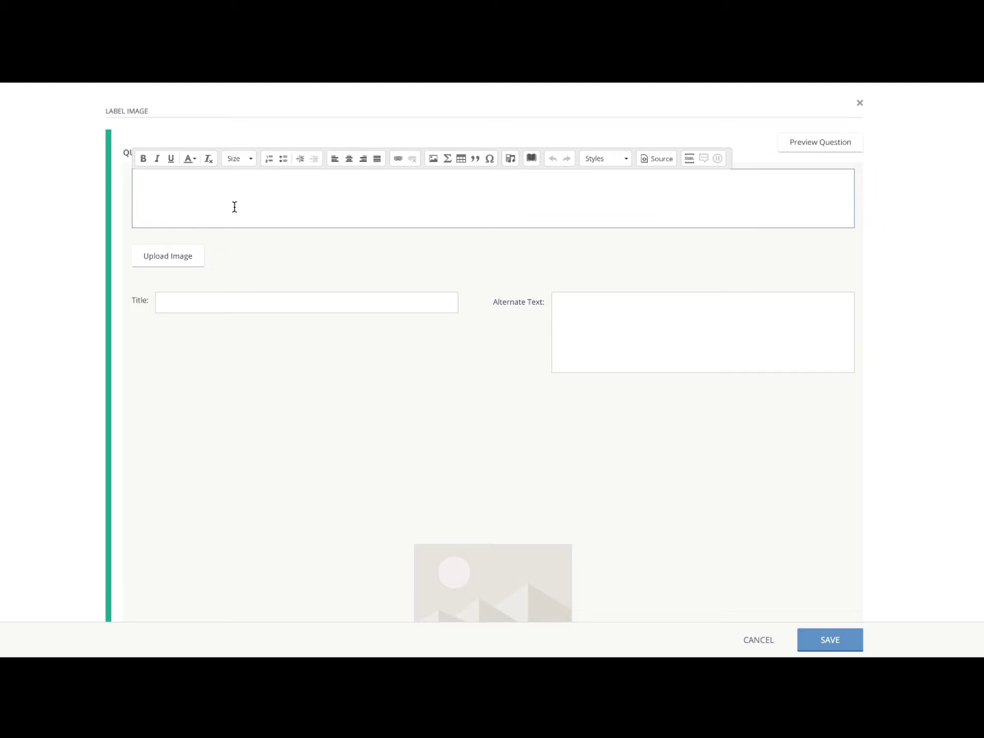
text(provide instructions which can include media)
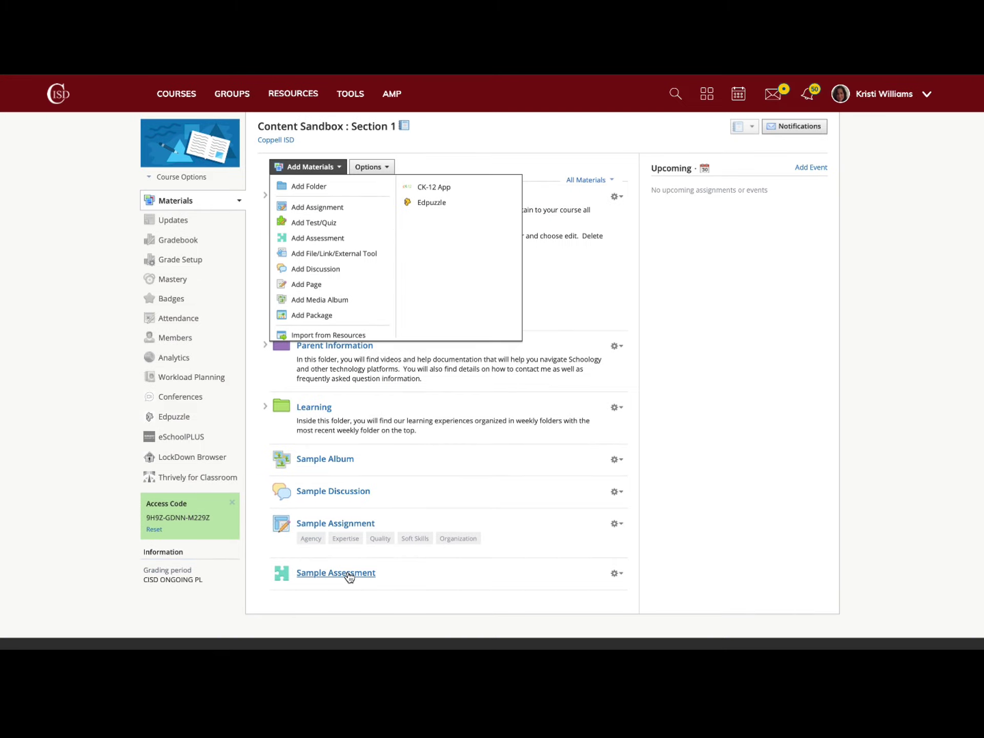
Open Sample Assessment and browse Add From Item Bank to Personal > Home > Sample Unit.
click(347, 585)
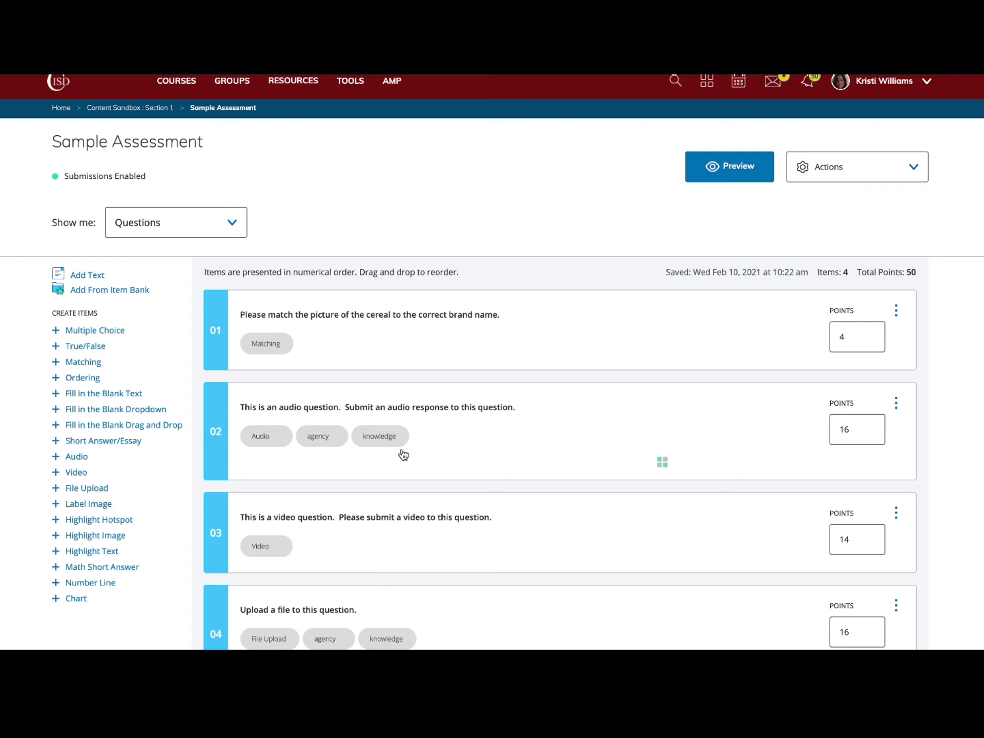
scroll(385, 513, down, 2)
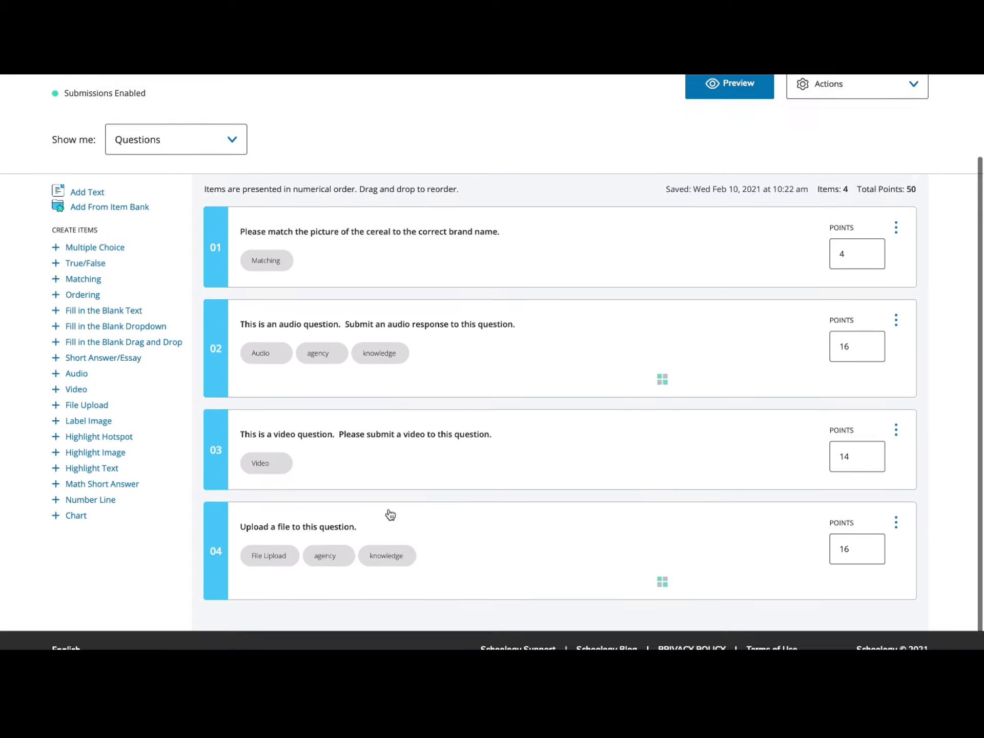
scroll(385, 513, up, 3)
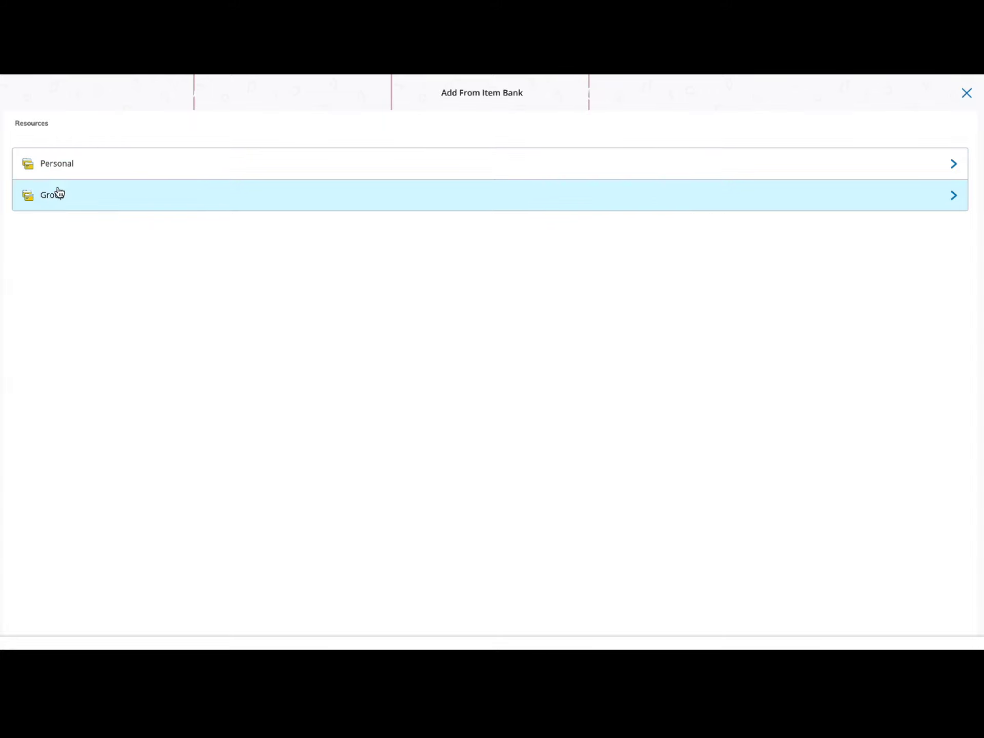
click(63, 172)
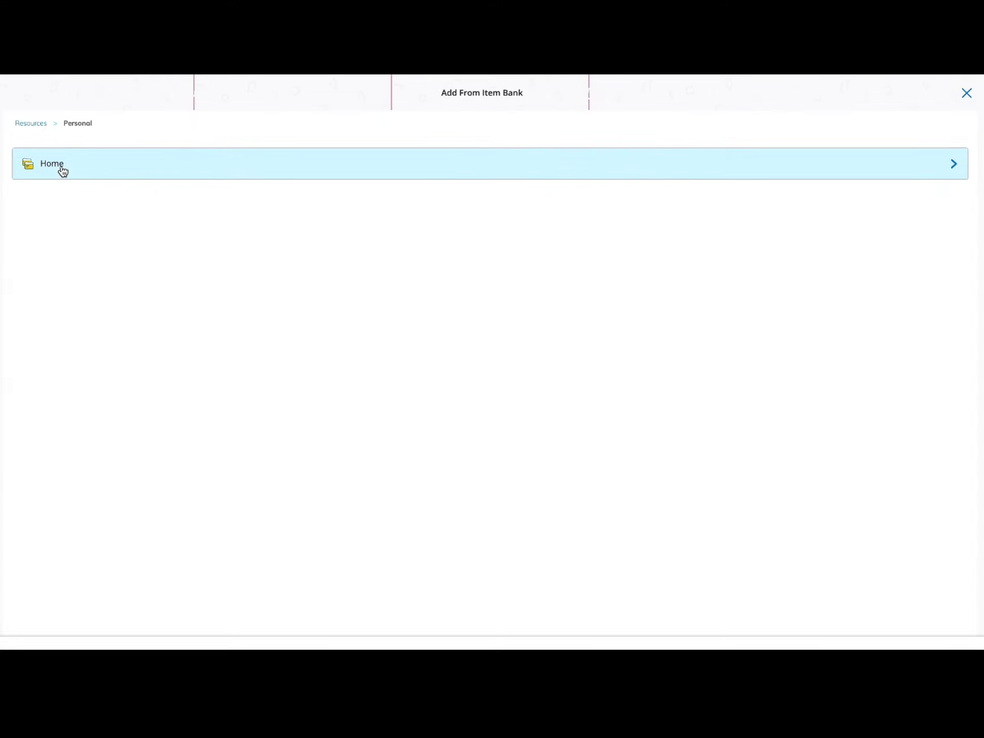
click(62, 172)
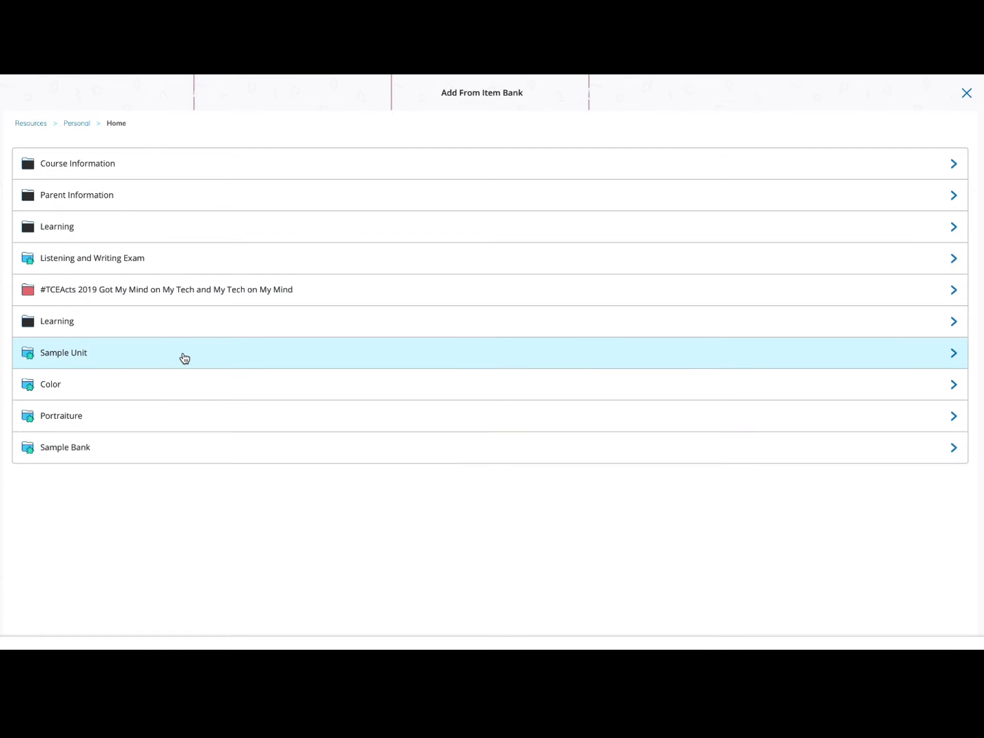
click(80, 359)
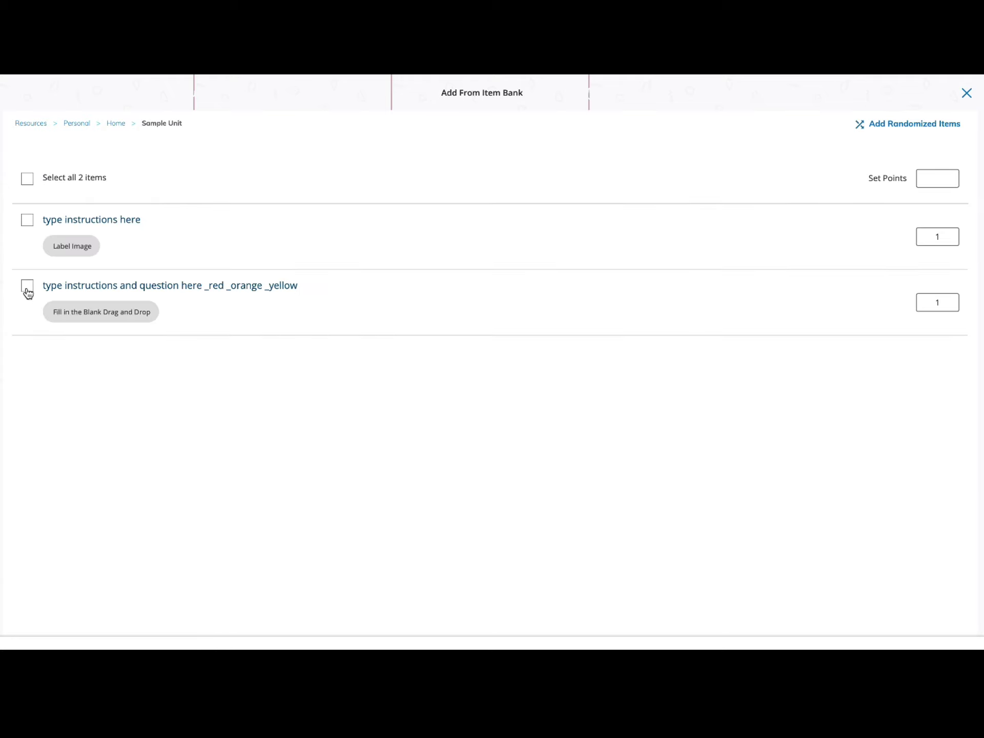
Add 1 randomized Sample Unit item worth 5 points as question 05.
click(908, 130)
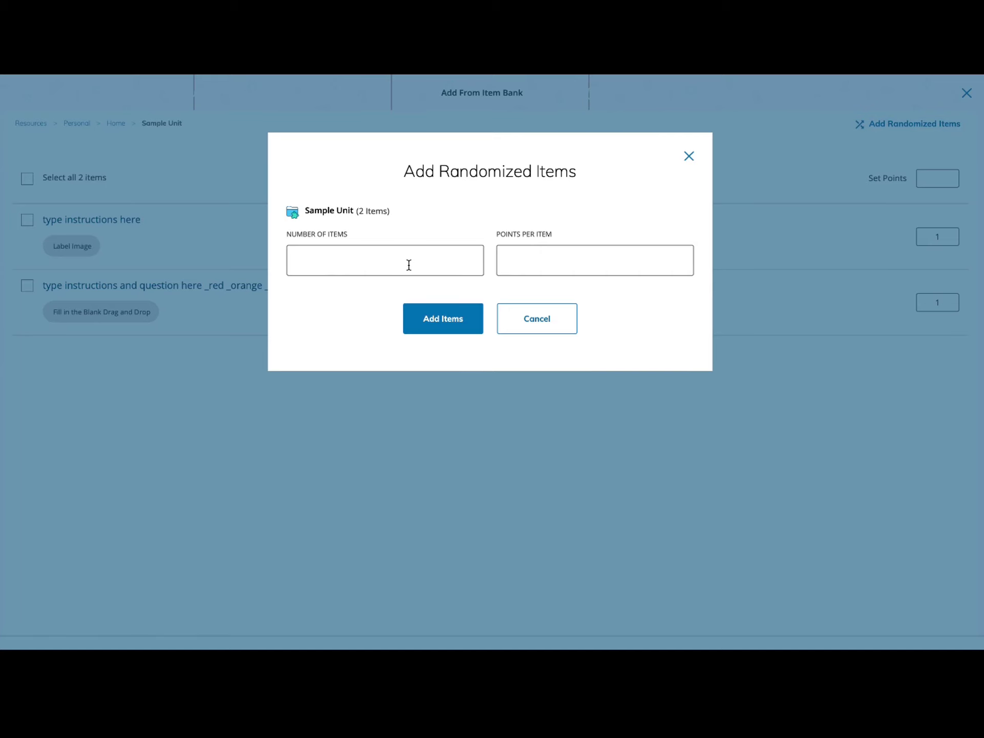
click(409, 265)
text(1)
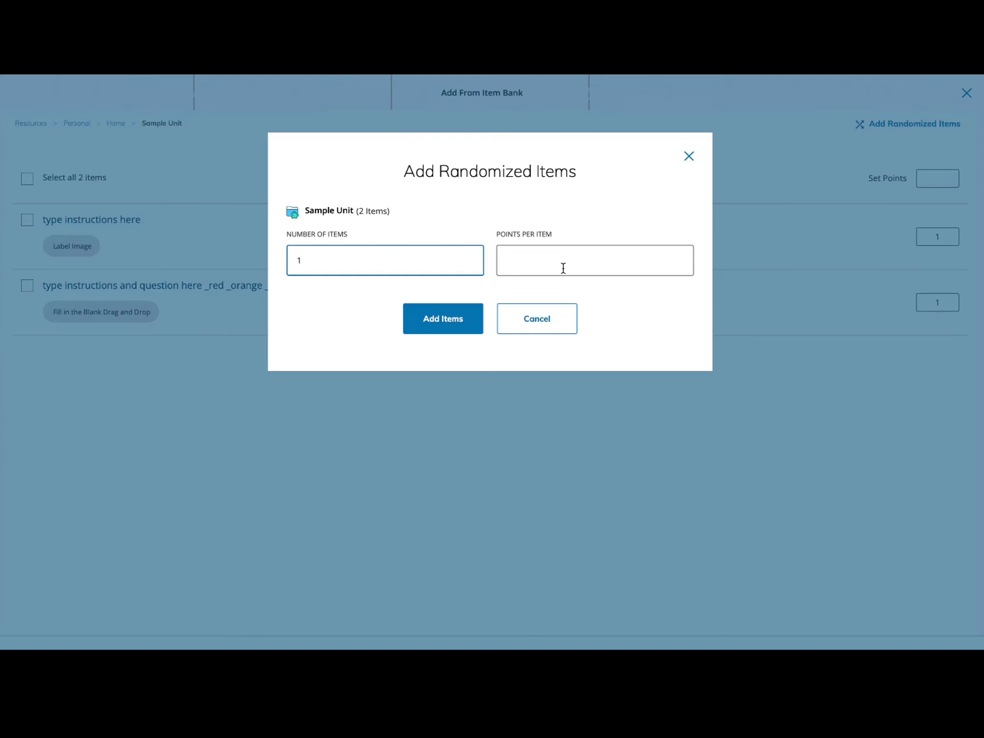
click(563, 268)
text(5)
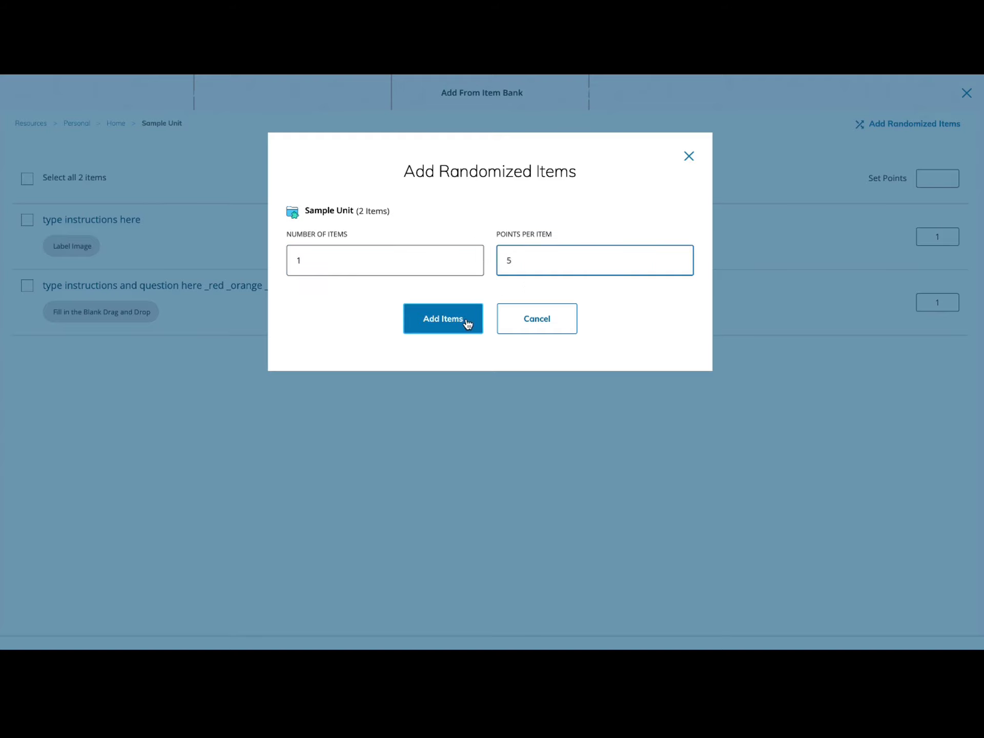
click(464, 322)
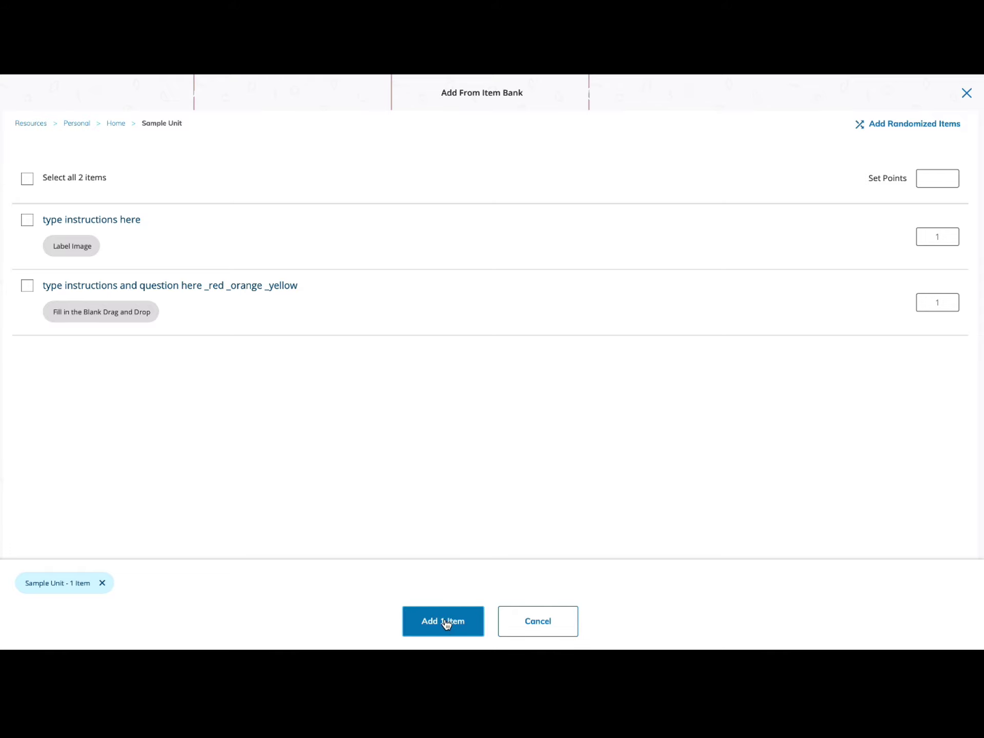
click(446, 621)
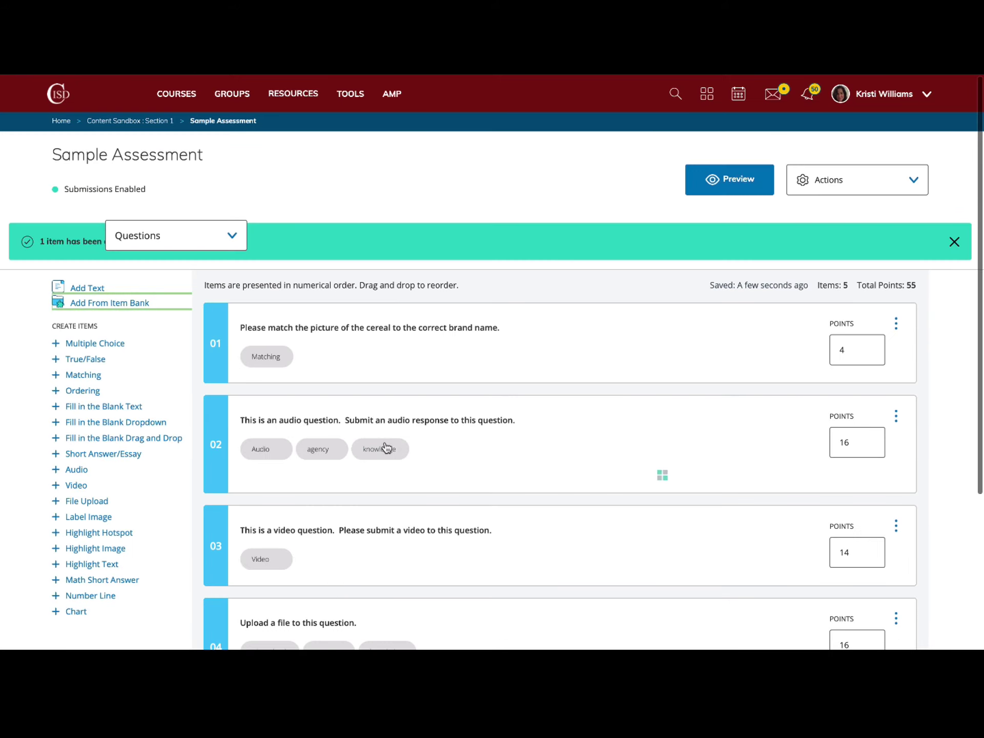
Check the new question 05 and reopen the item bank picker.
scroll(387, 448, down, 4)
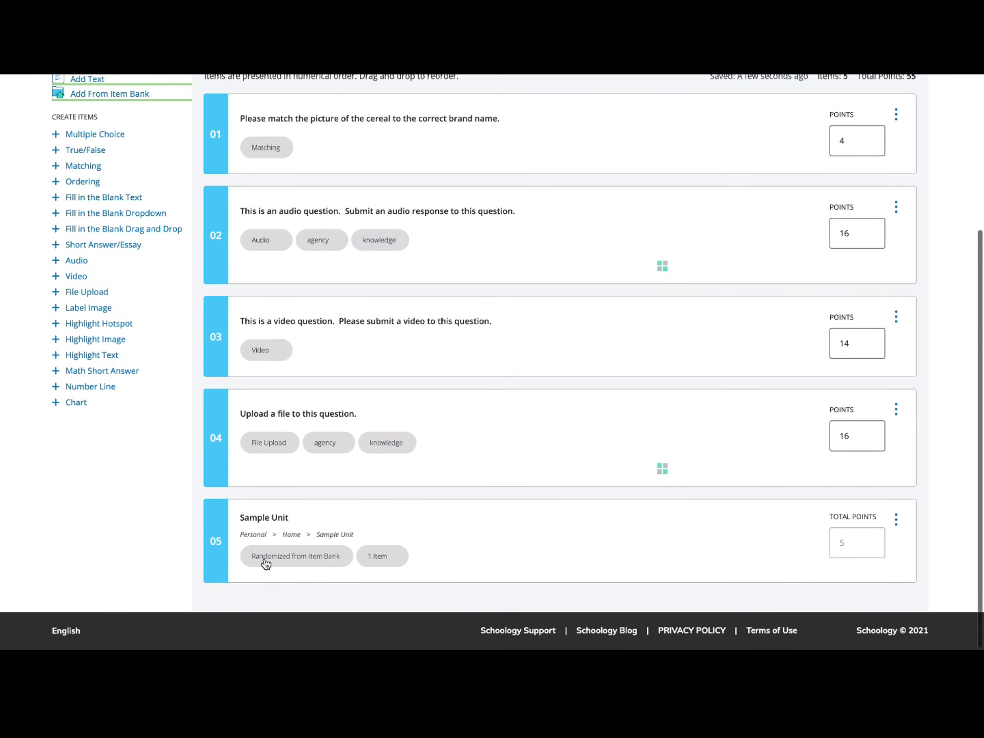
scroll(196, 298, up, 3)
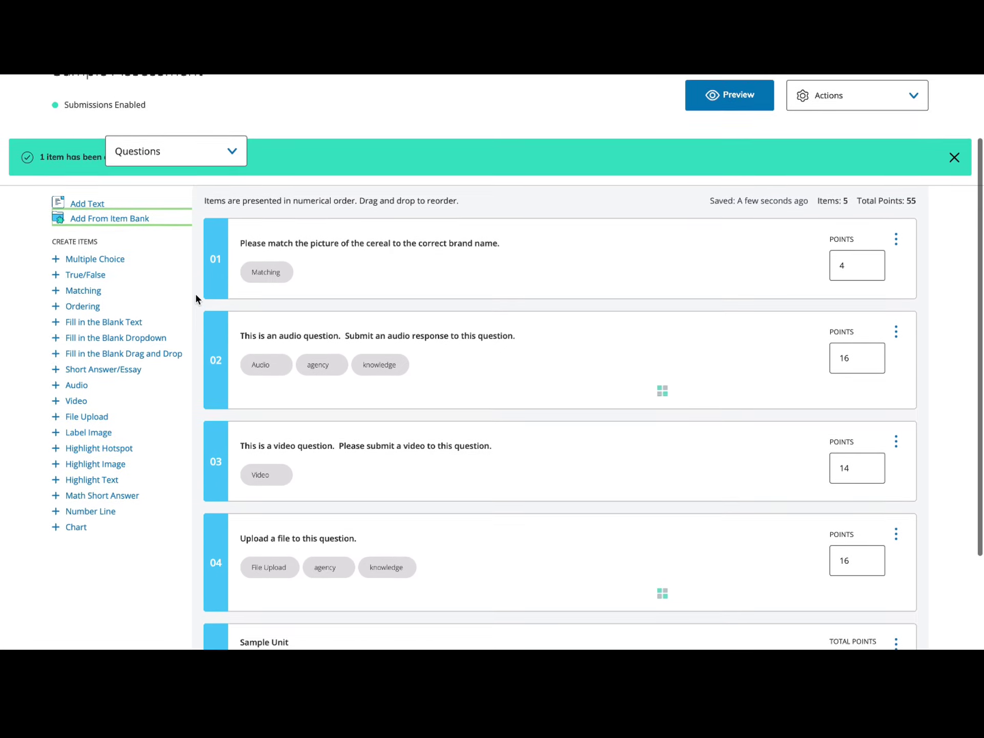
click(135, 243)
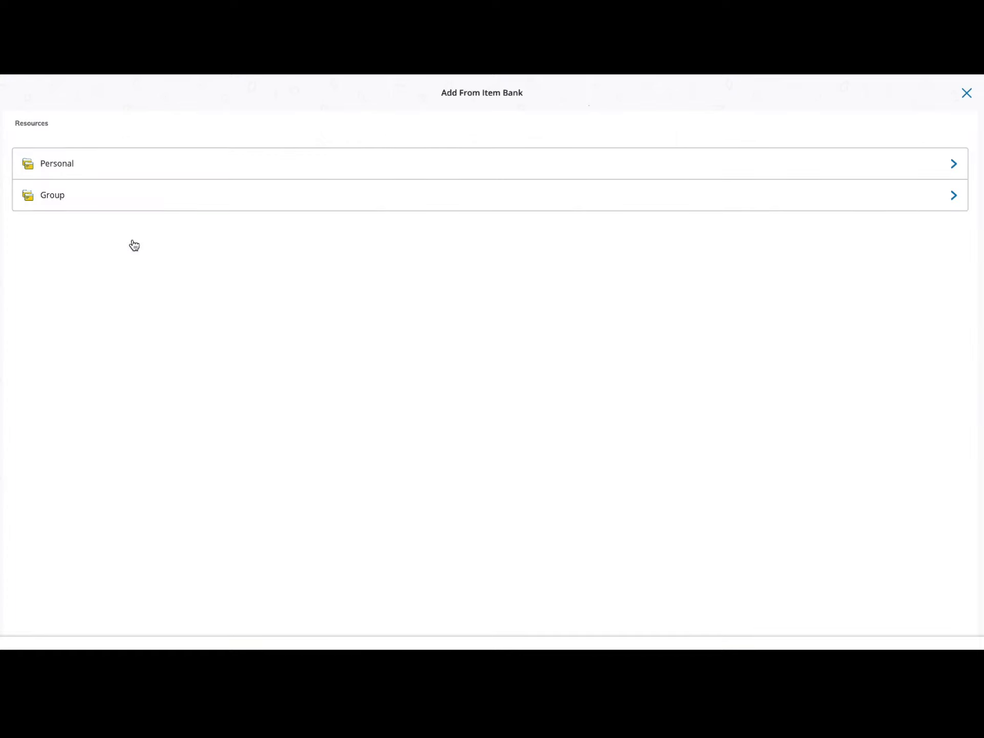
Select all three questions in Personal > Home > Sample Bank and add them to the assessment.
click(81, 167)
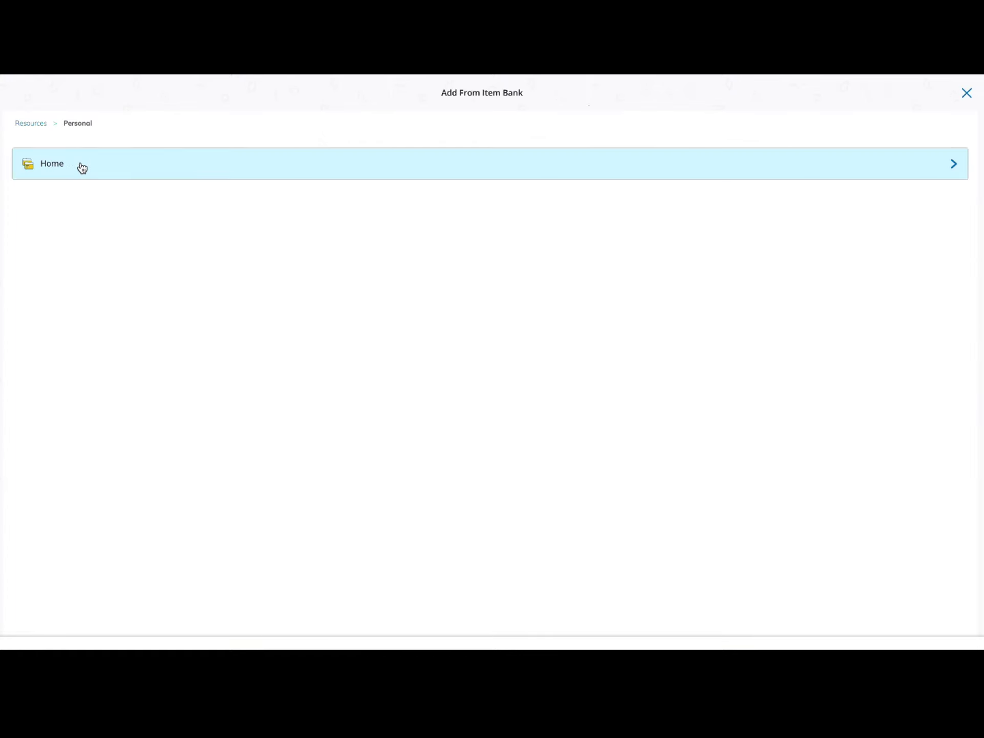
click(82, 167)
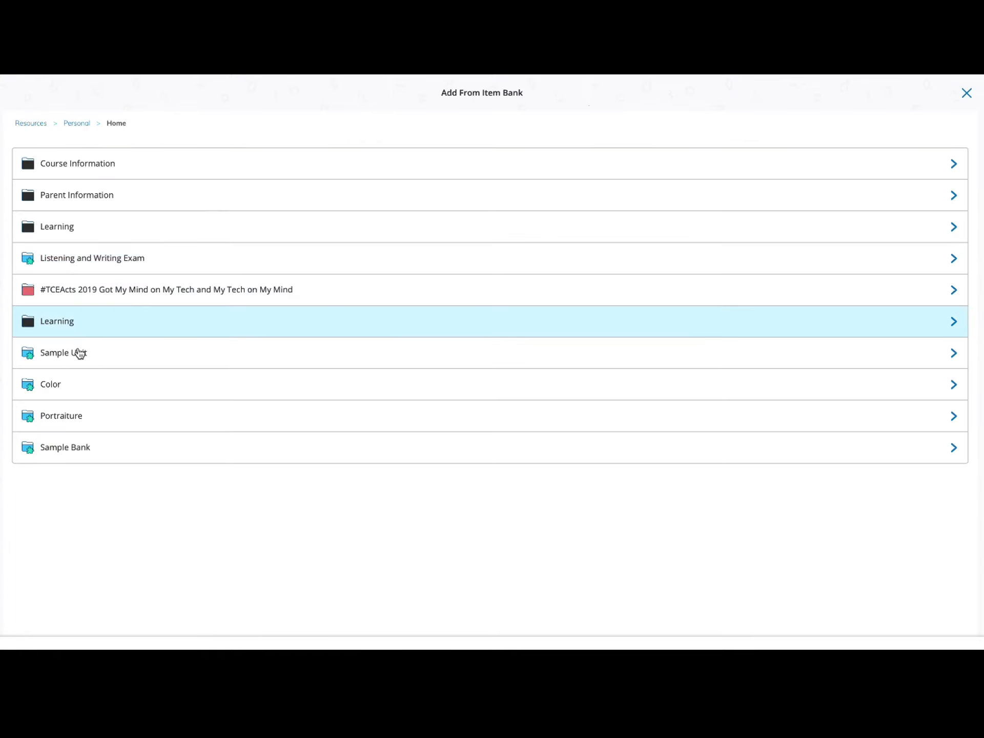
click(76, 448)
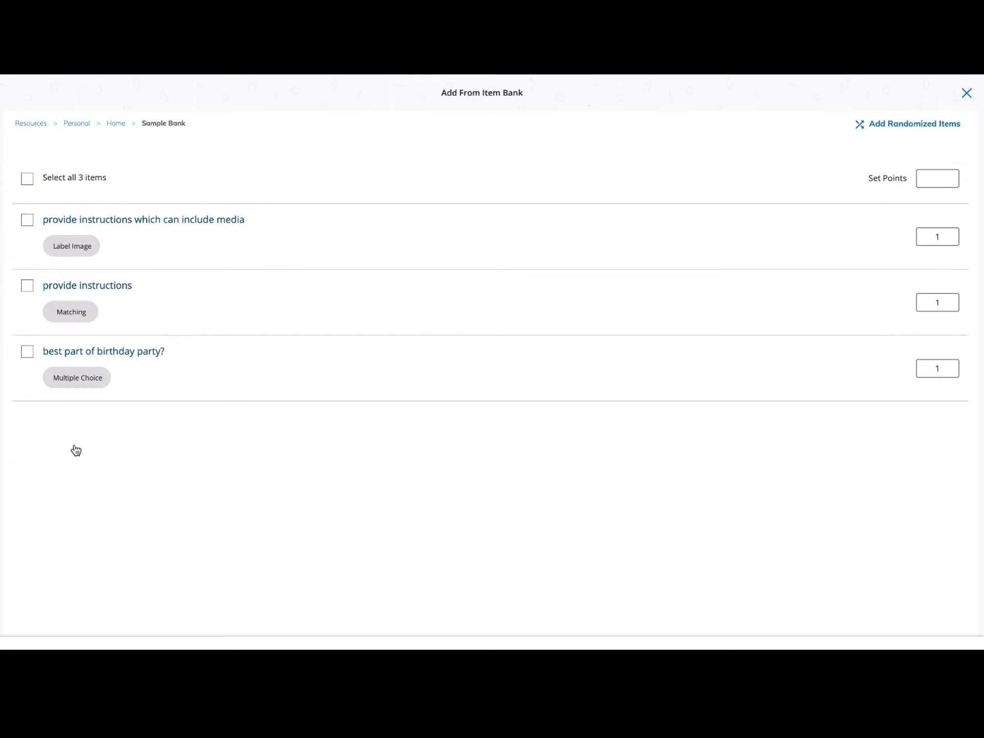
click(27, 285)
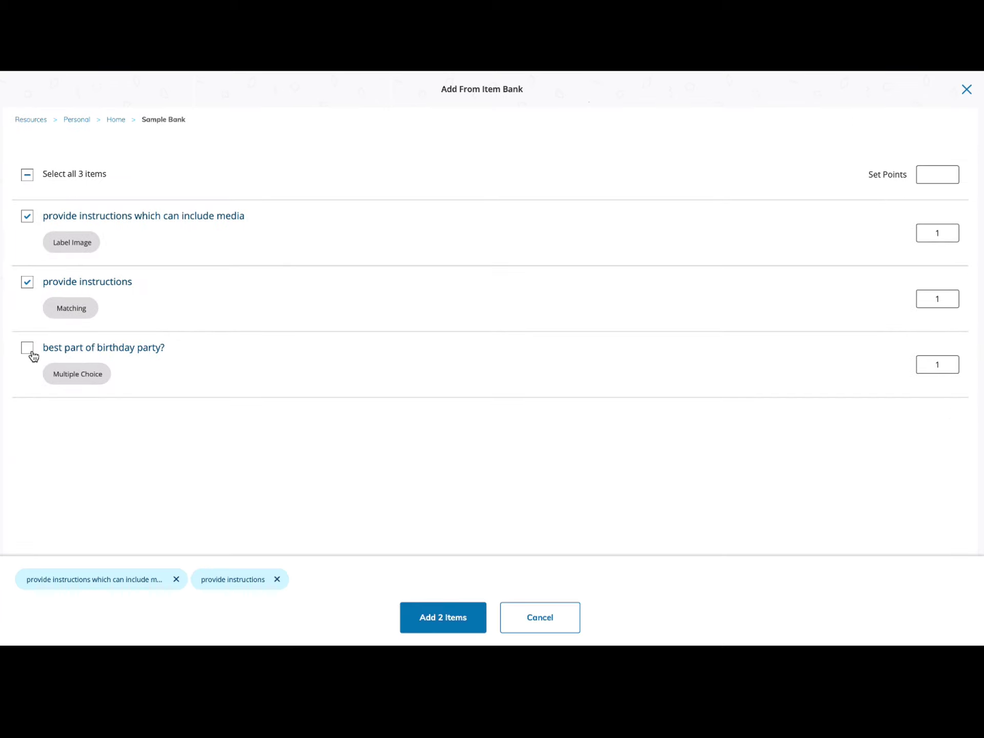
click(28, 349)
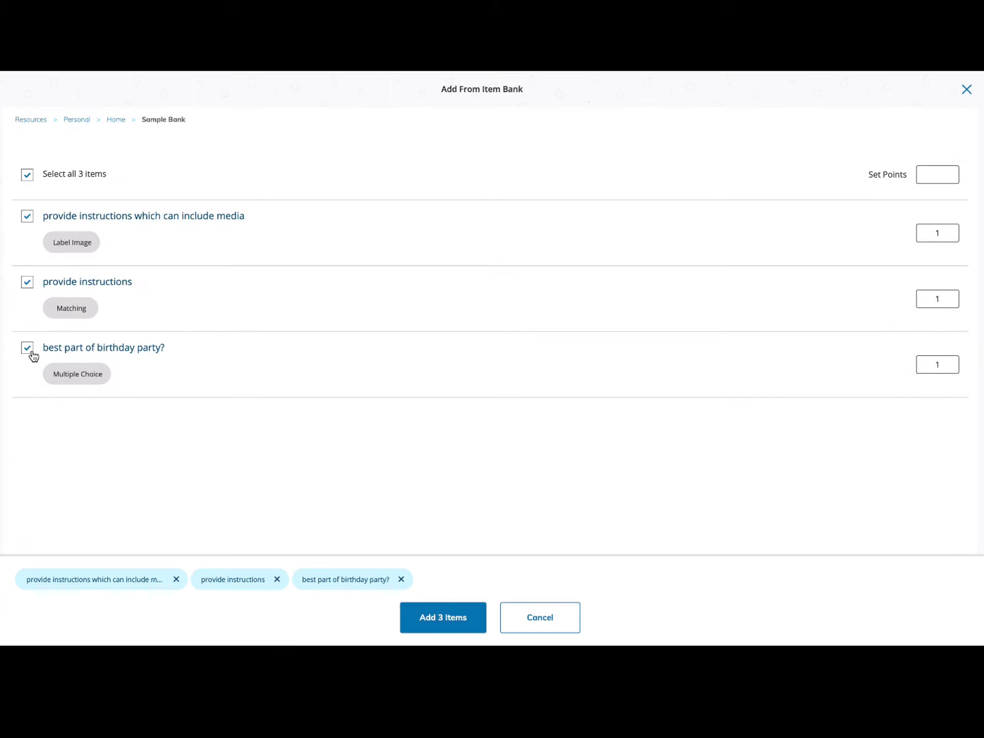
click(456, 622)
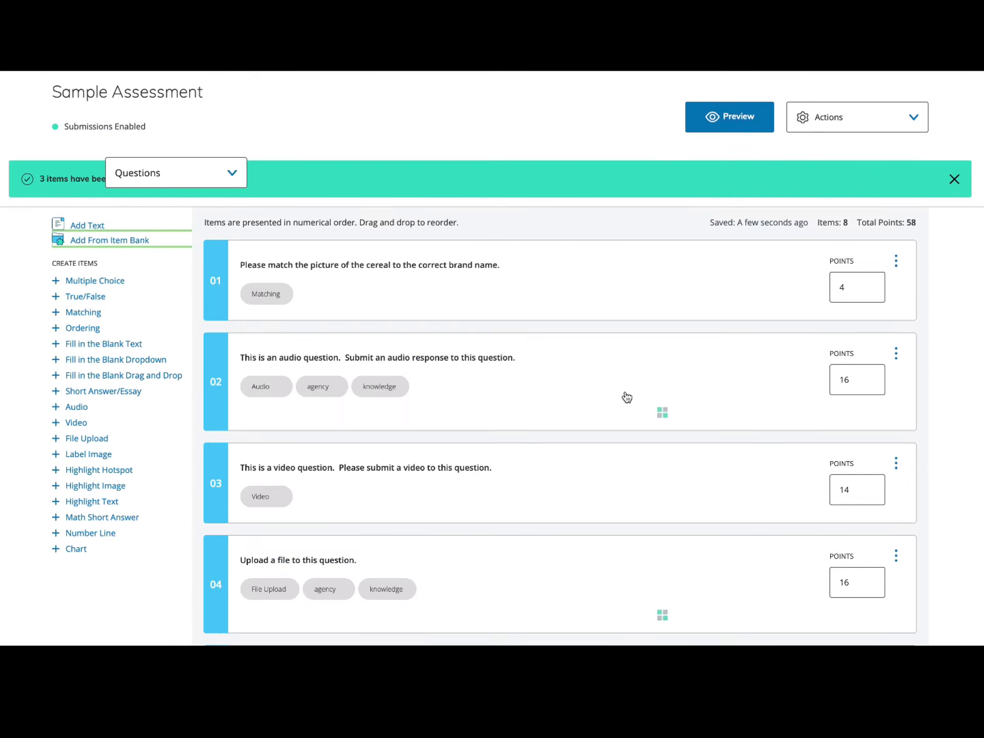
Change the points for questions 06 and 07 from 1 to 5 each.
scroll(626, 397, down, 8)
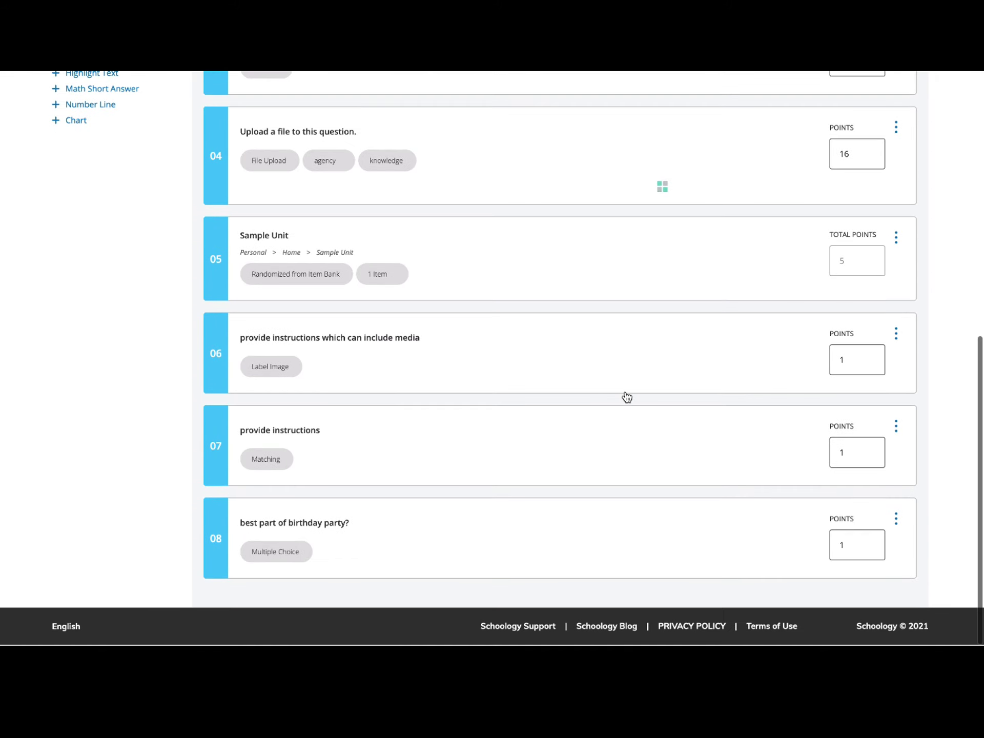
scroll(626, 397, up, 5)
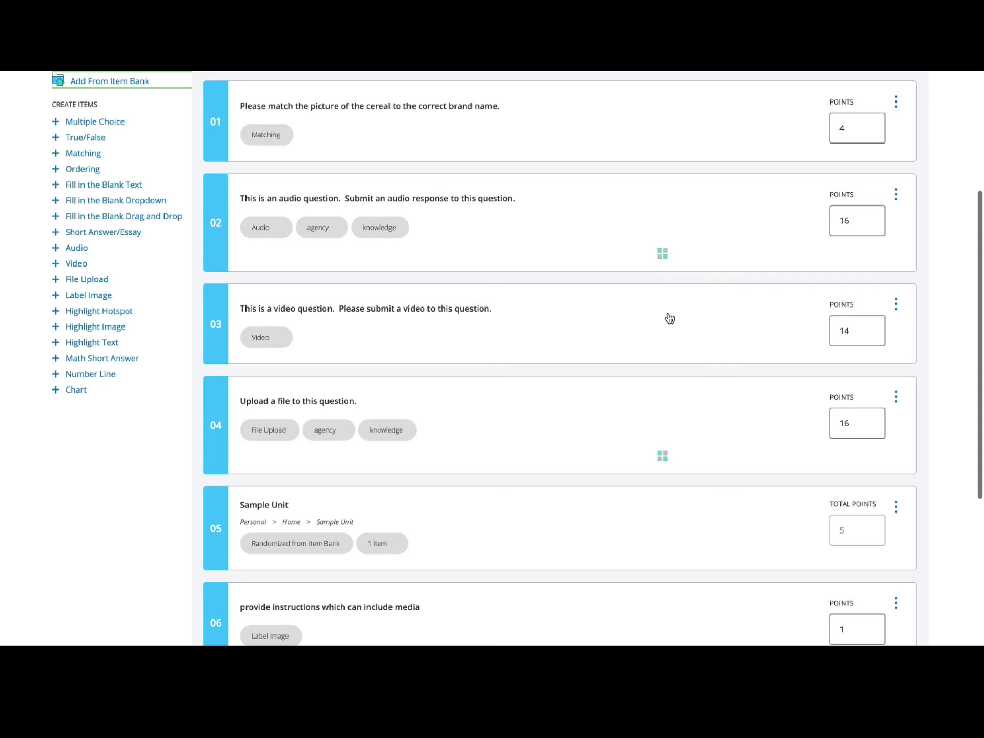
scroll(532, 417, down, 5)
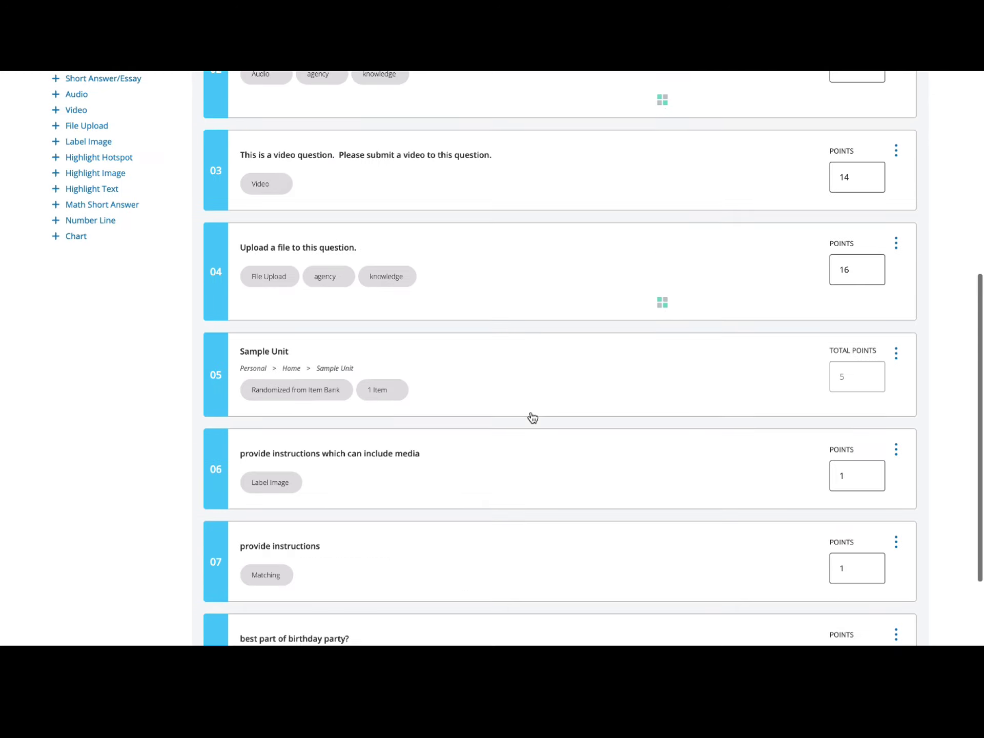
click(844, 261)
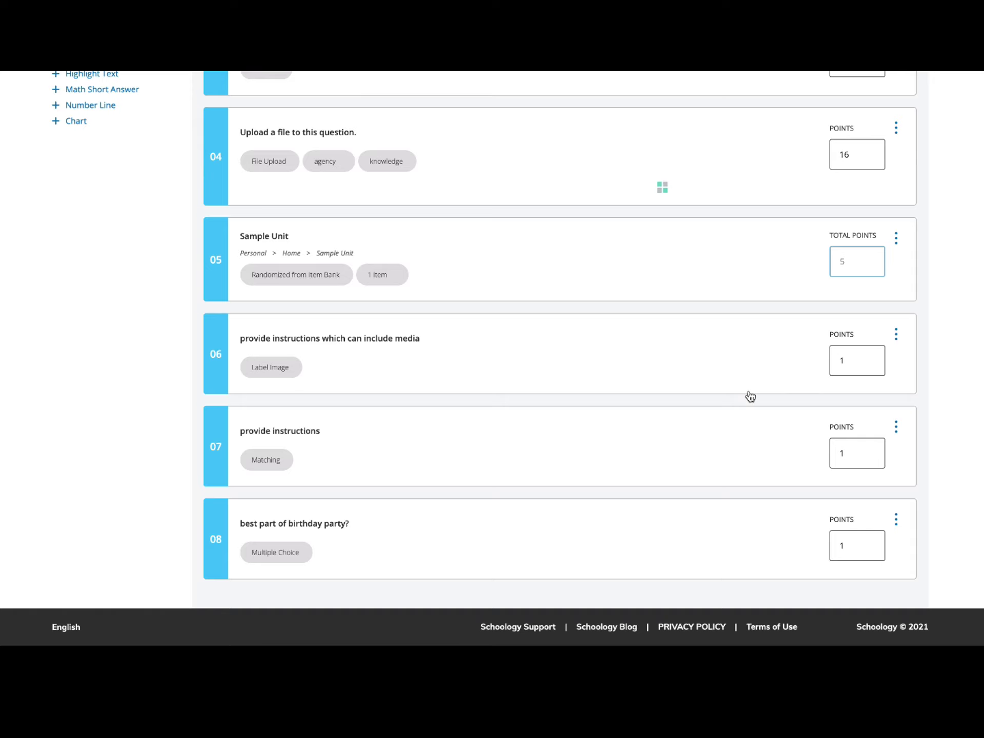
scroll(750, 396, up, 3)
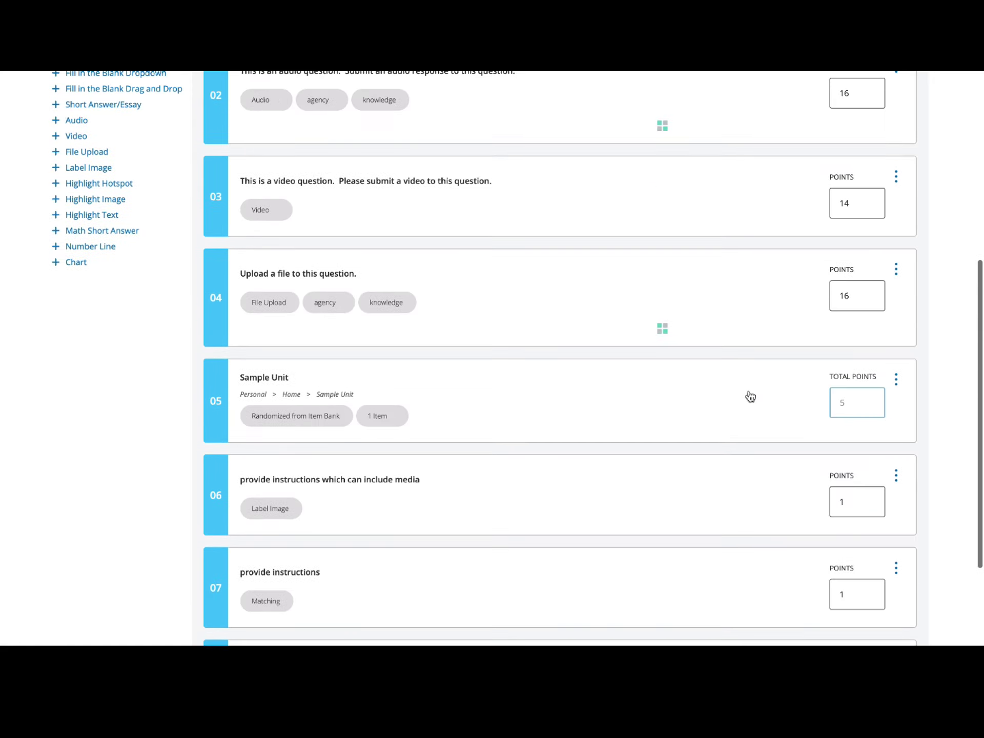
scroll(750, 396, down, 3)
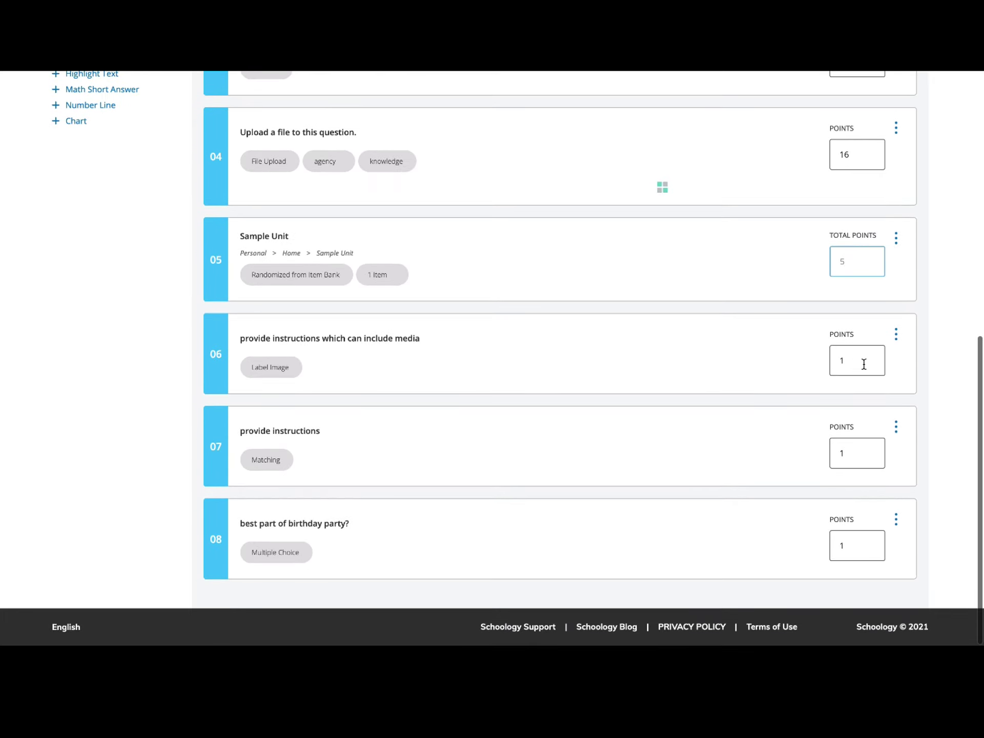
click(864, 364)
click(852, 455)
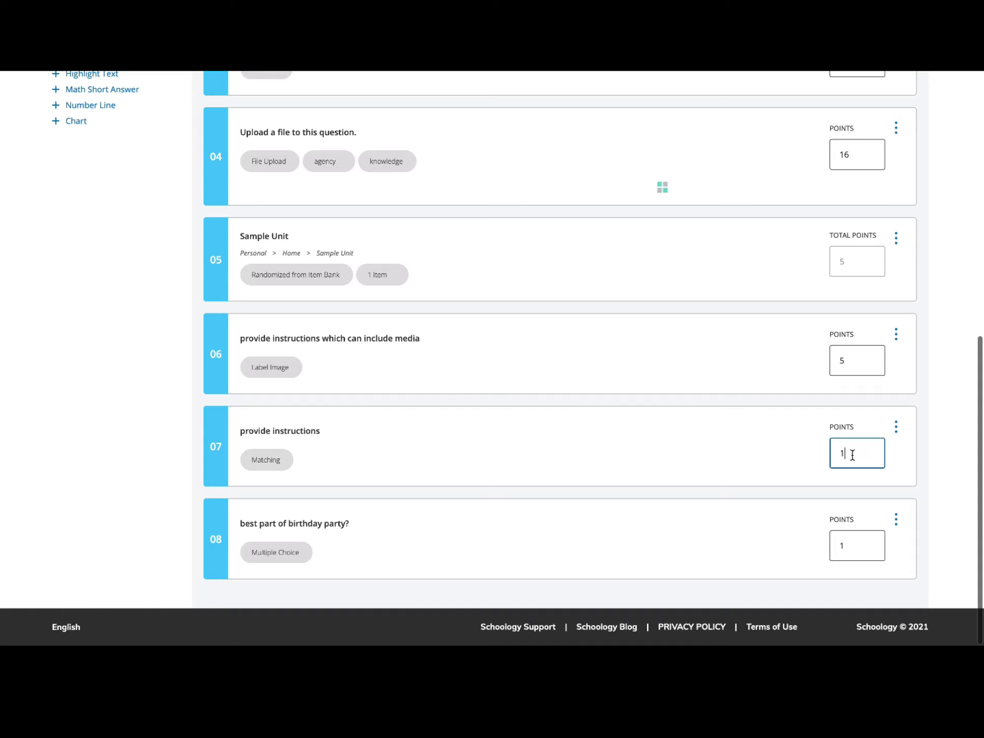